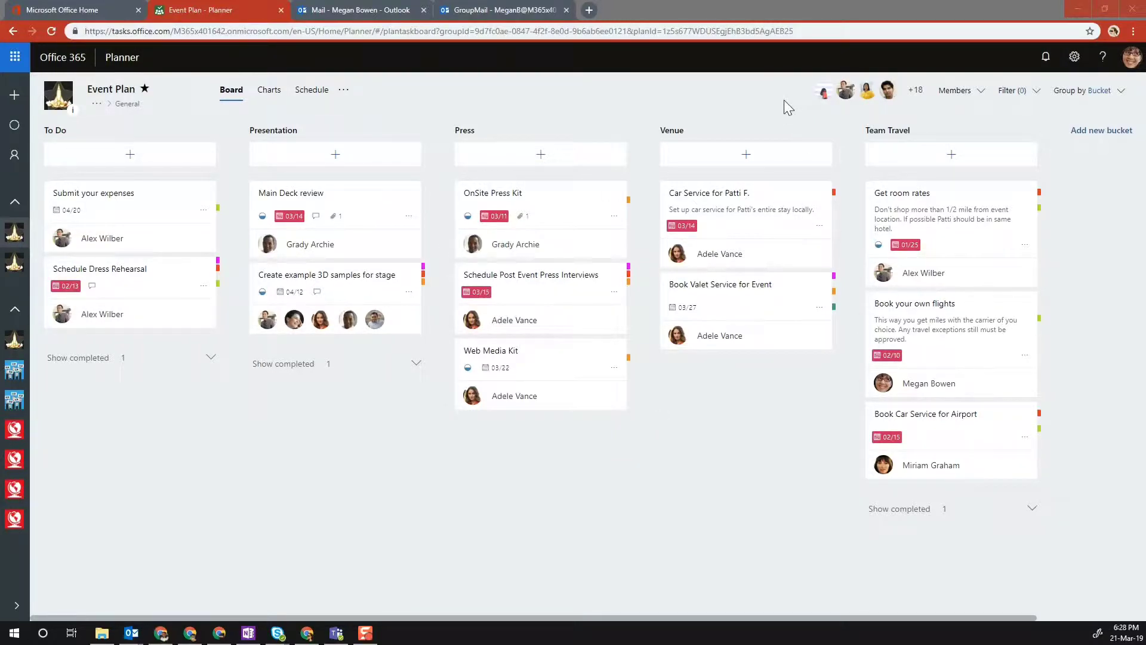
- Search the plan's member list twice for the external guest's e-mail, closing it without adding anyone
click(916, 93)
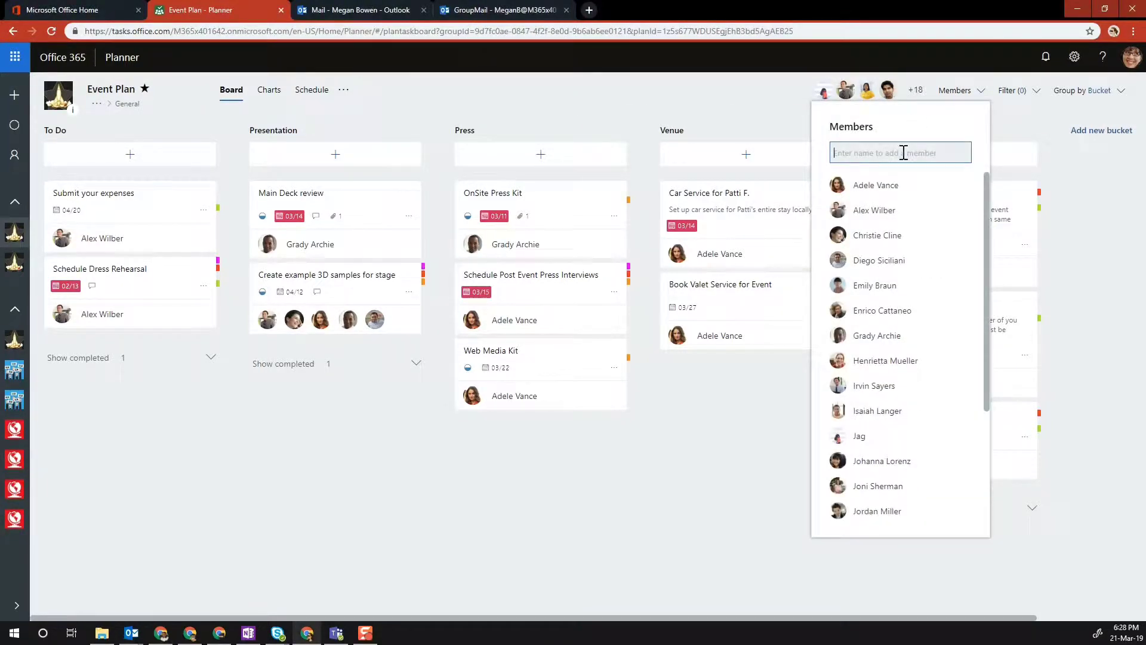
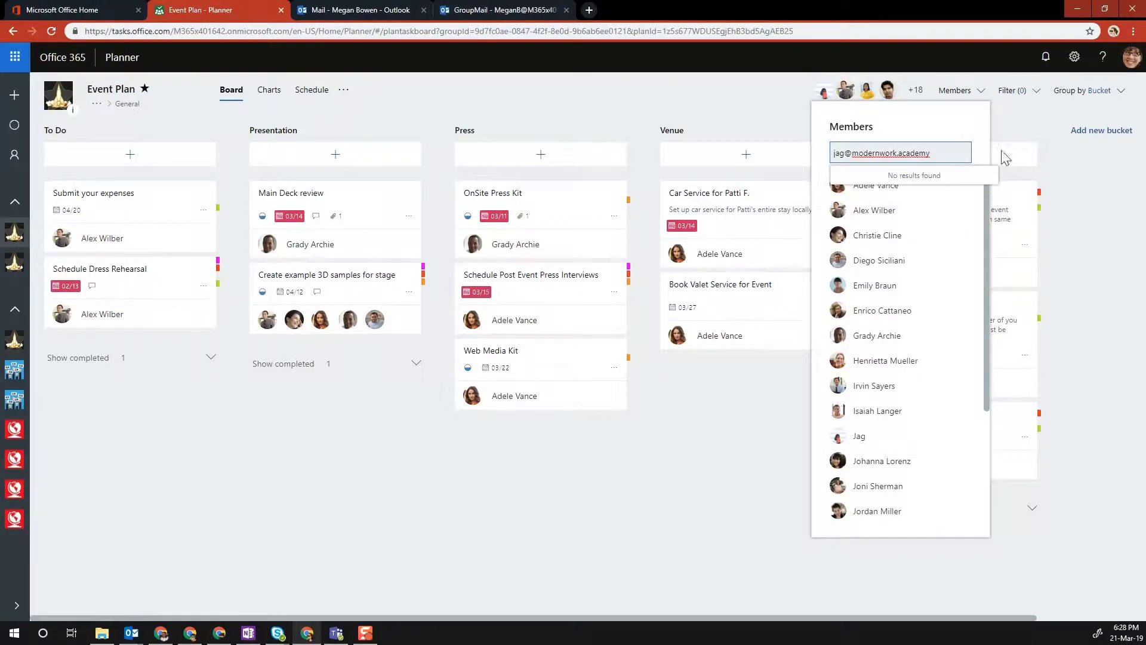
click(1067, 154)
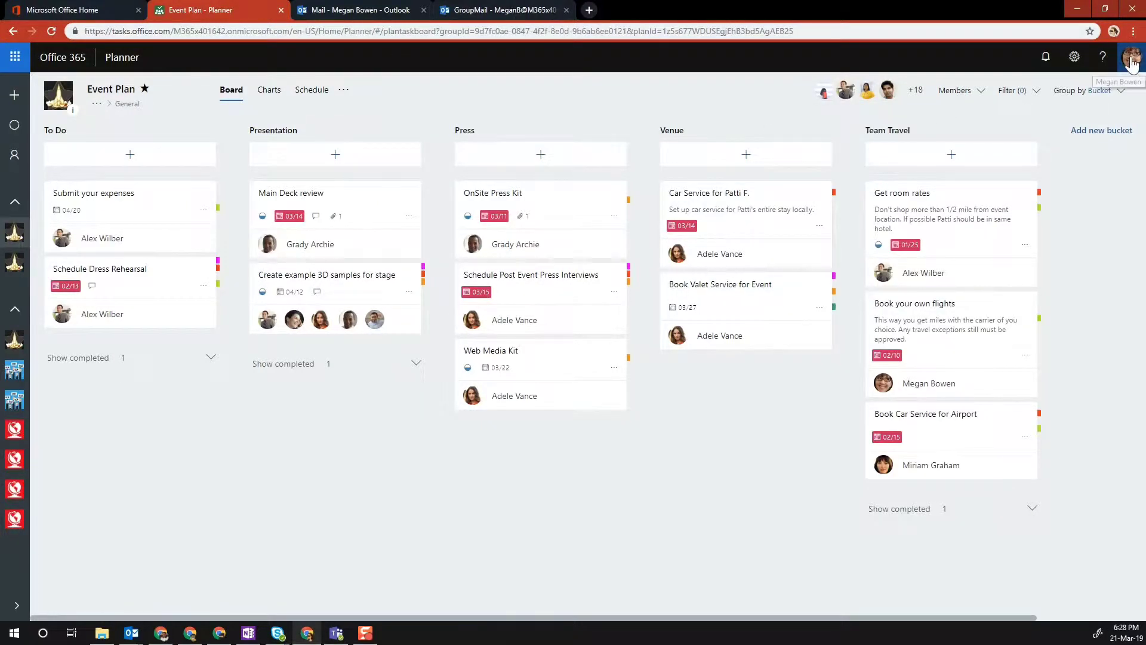
click(916, 91)
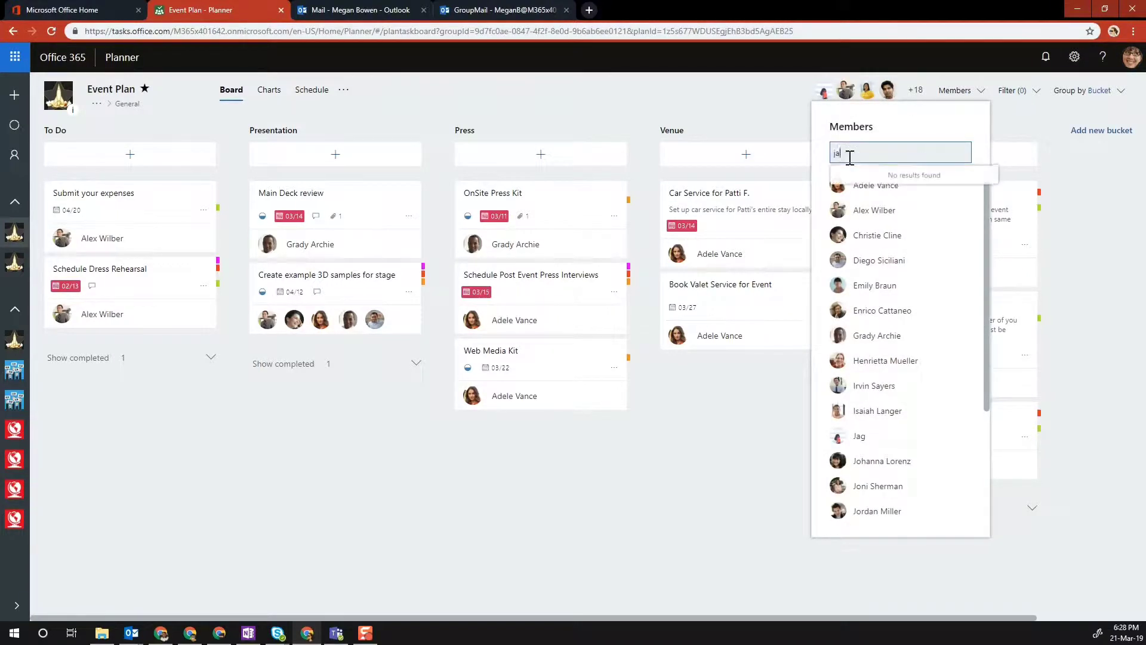
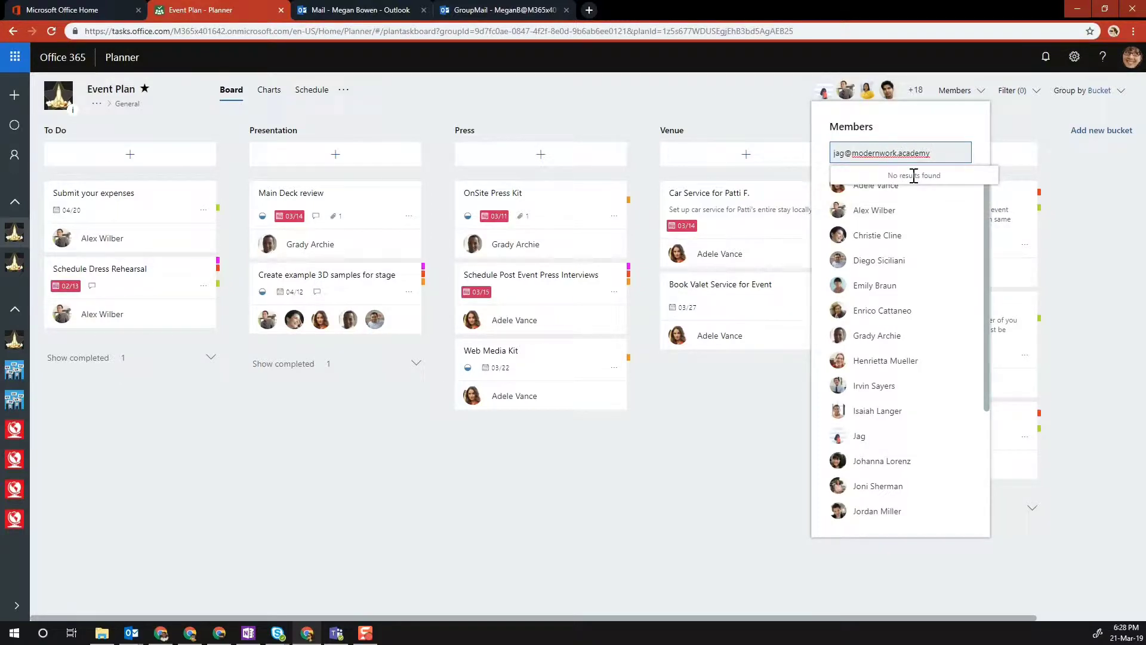
click(1081, 181)
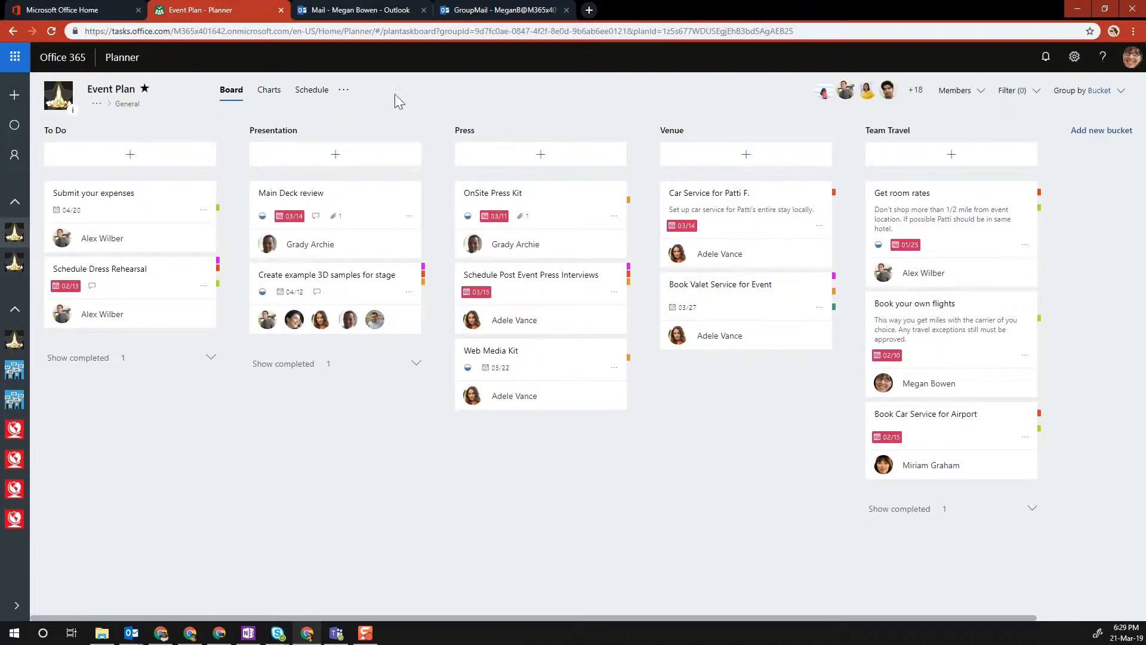
- Open the plan group's Members page in Outlook through the … menu next to Schedule
click(967, 93)
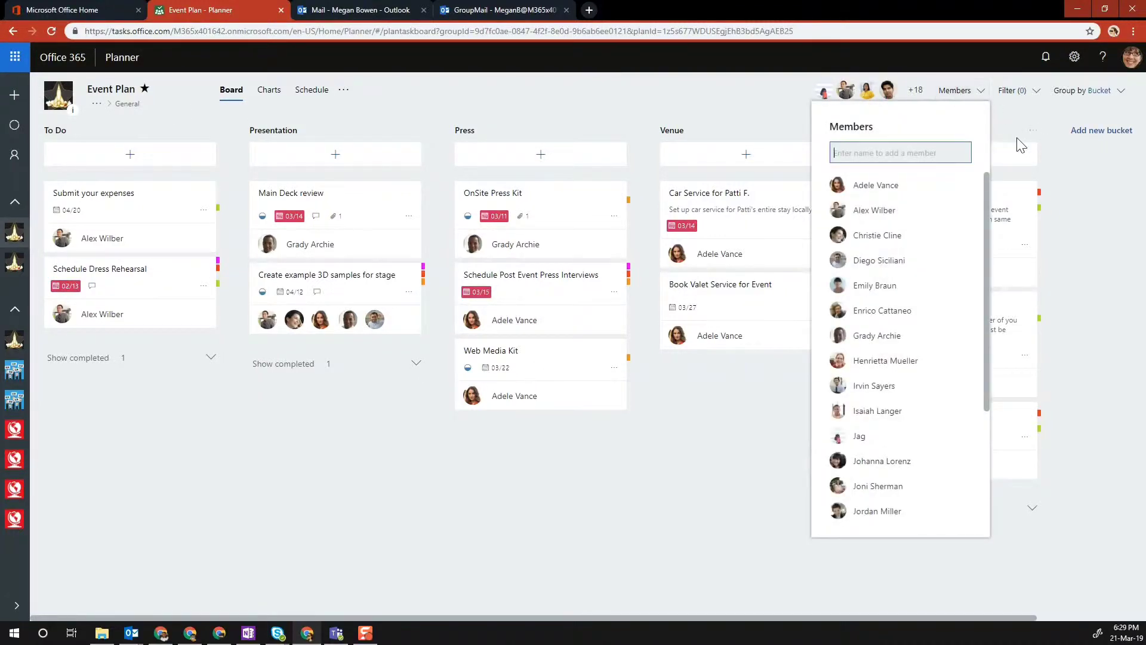
click(845, 95)
click(915, 91)
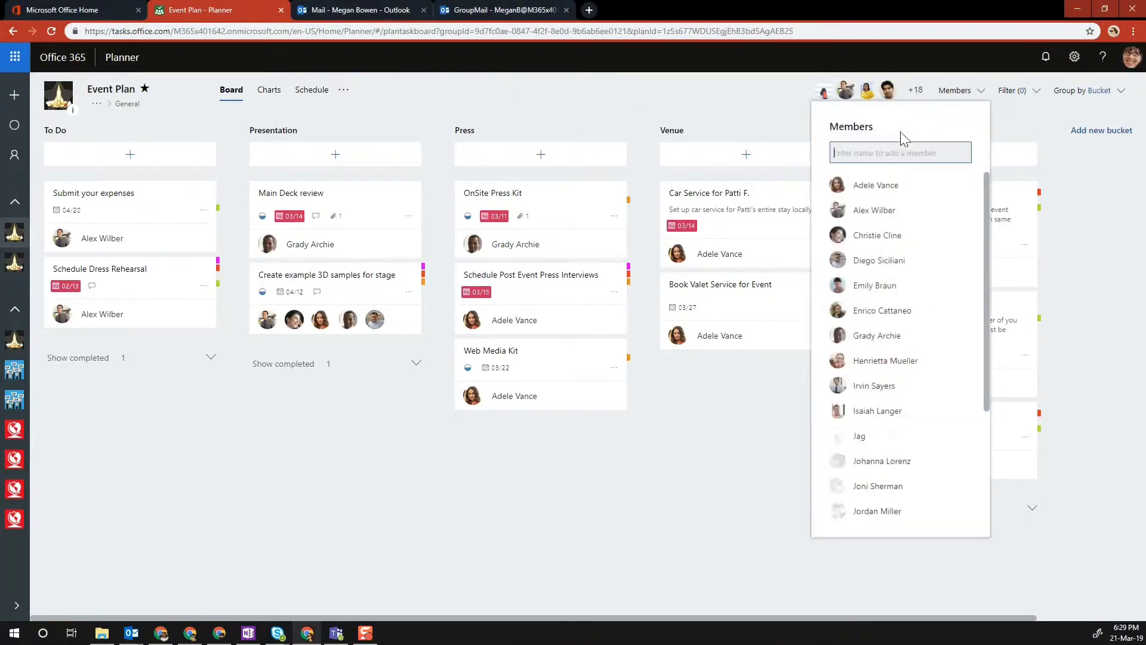
click(1100, 219)
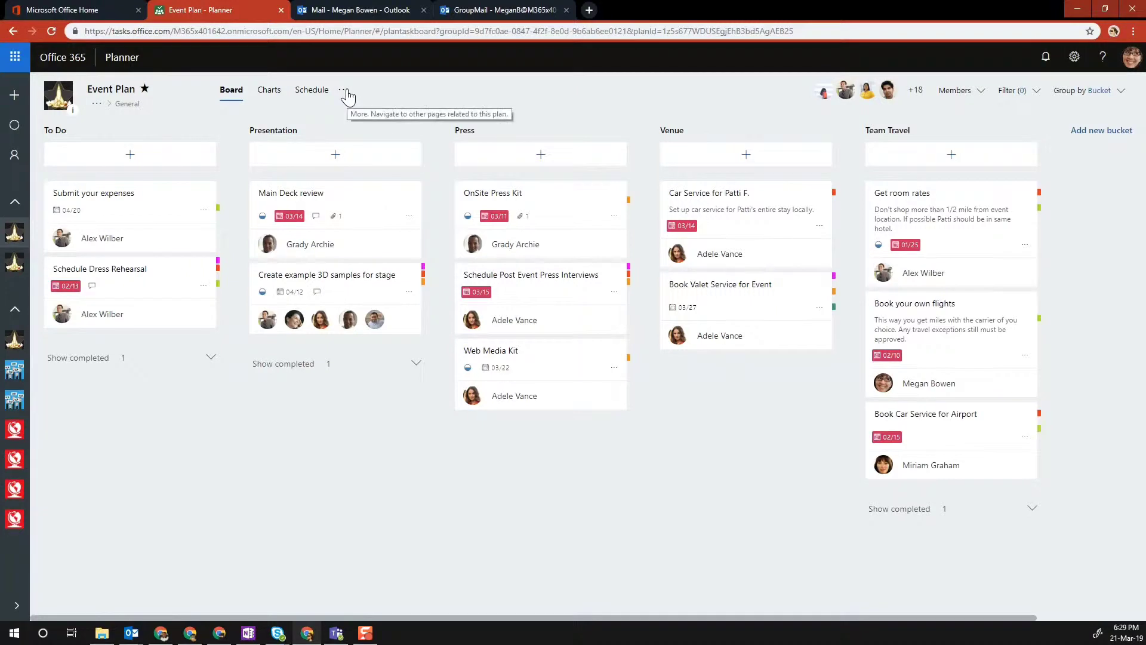
click(345, 91)
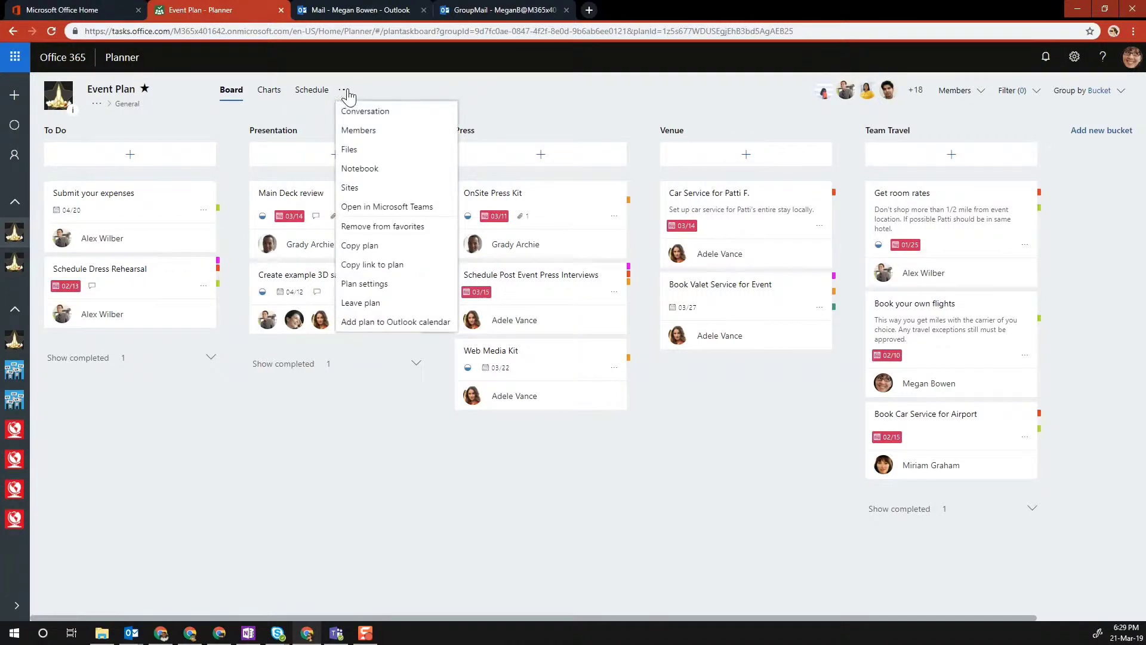
click(354, 131)
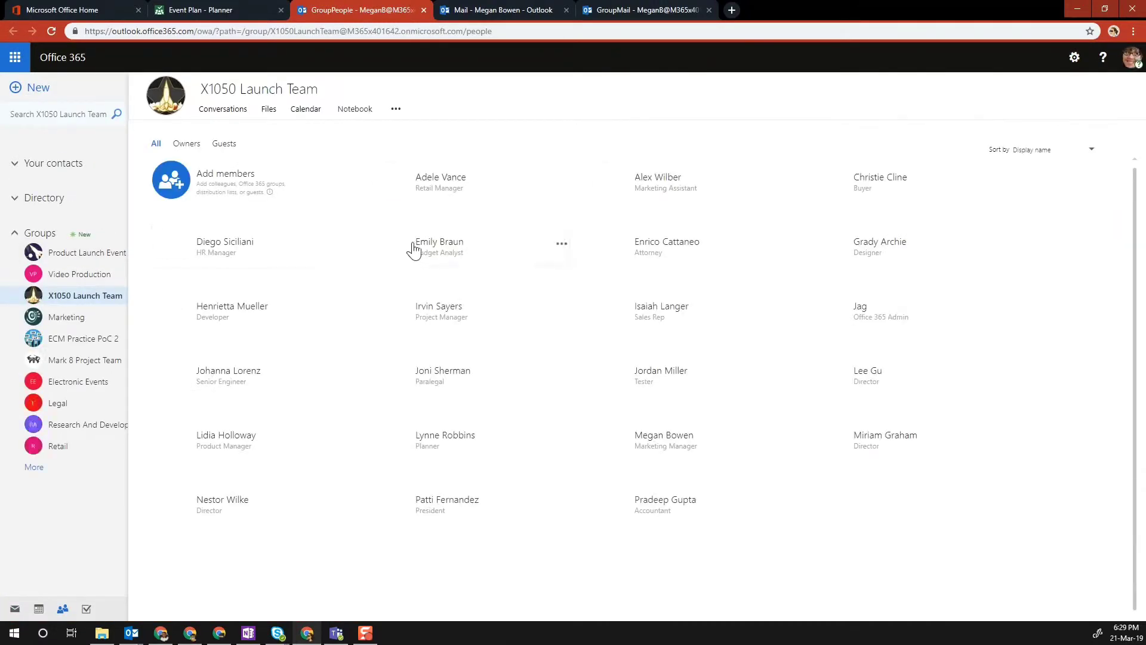
- Add the external guest's address as an X1050 Launch Team member, then return to Event Plan
click(225, 148)
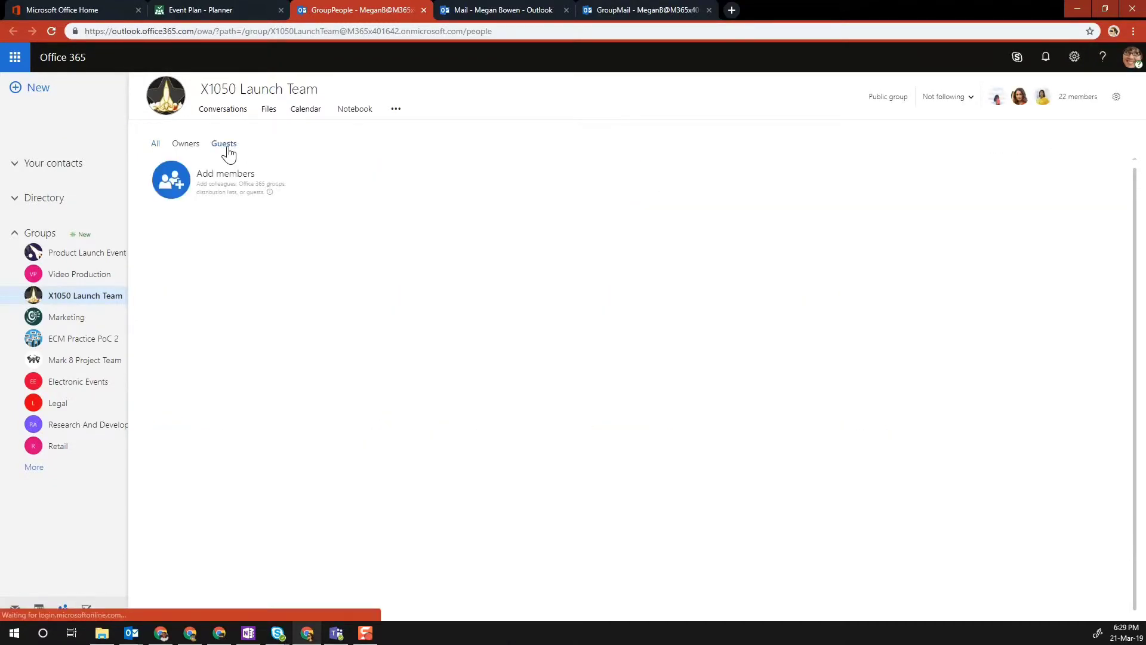
click(172, 179)
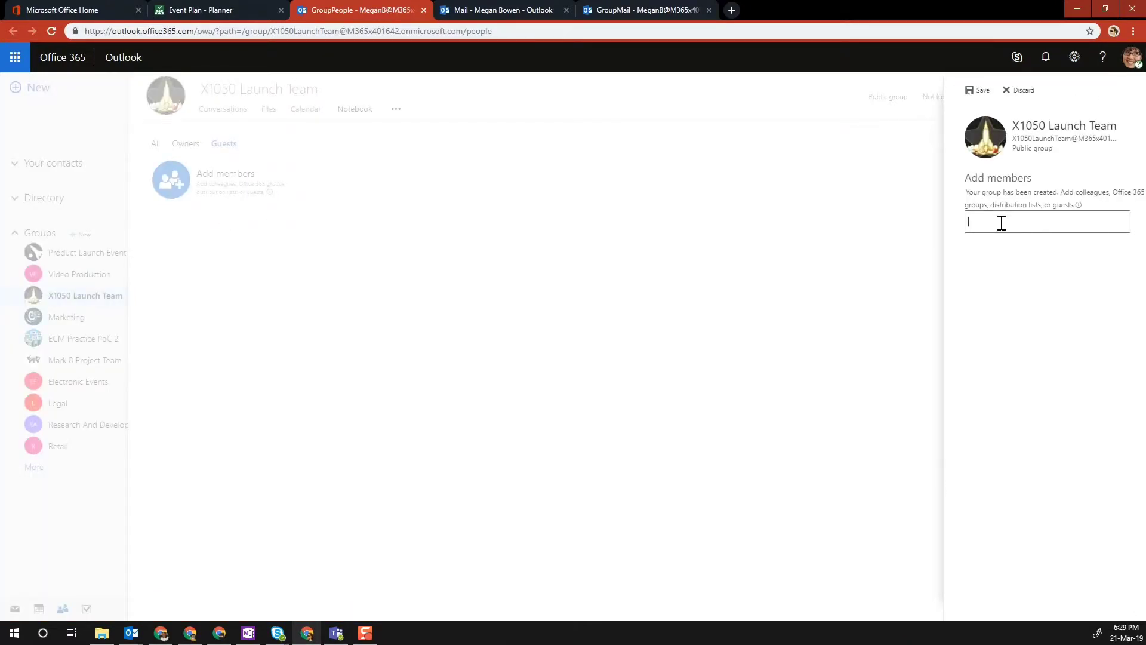
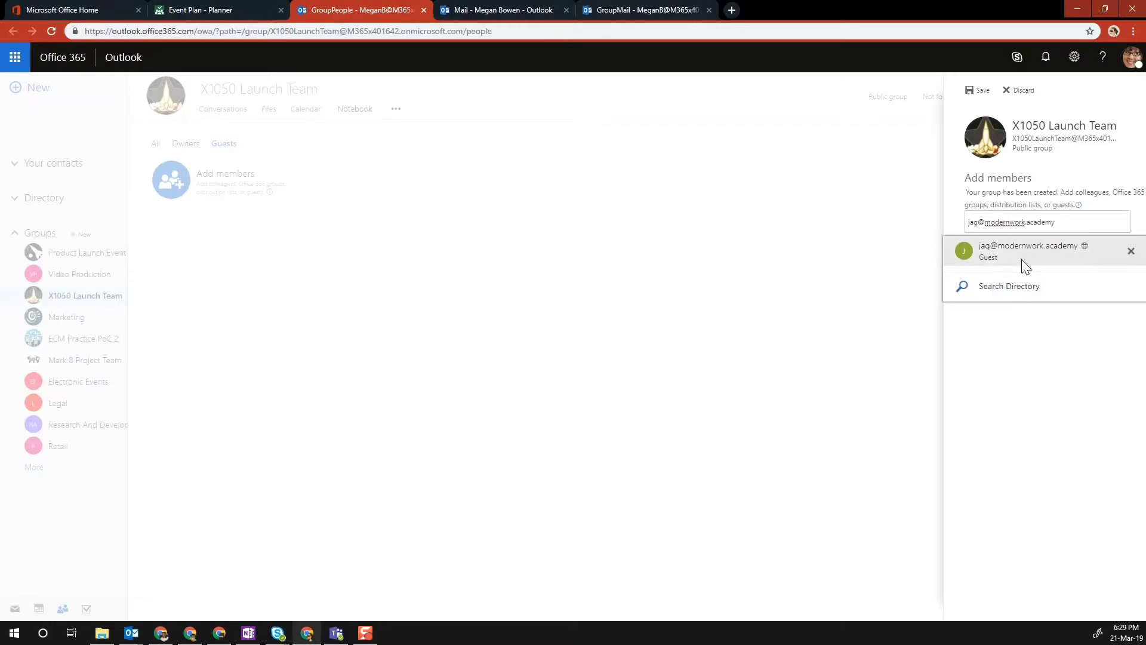
click(1007, 253)
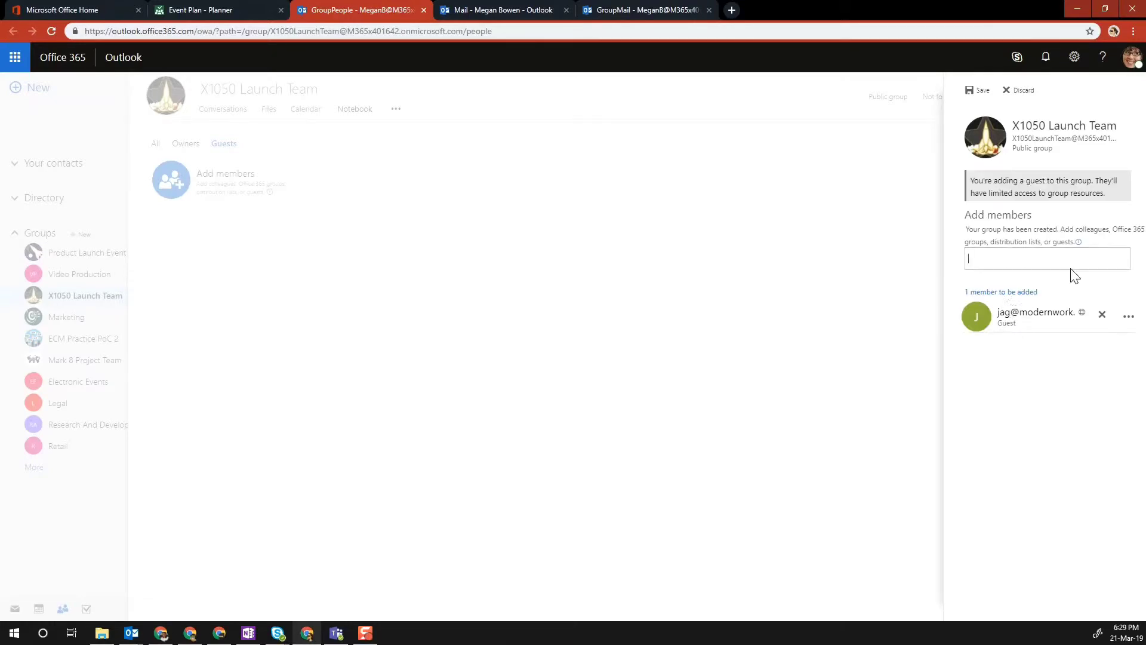
click(977, 90)
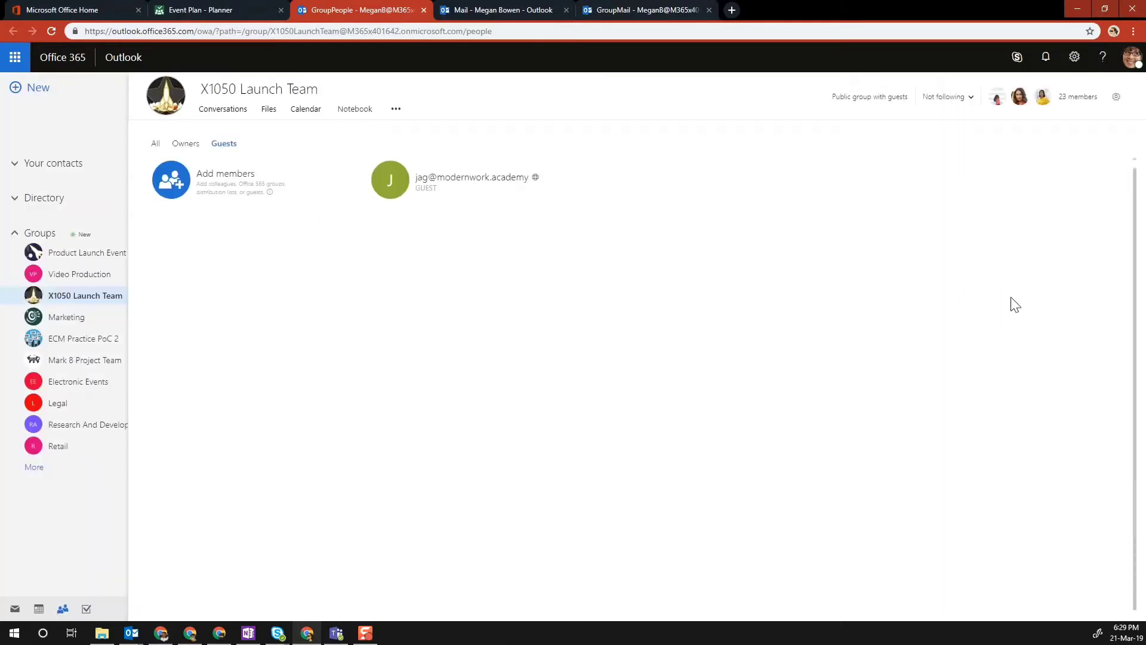
mouse_move(412, 203)
click(206, 8)
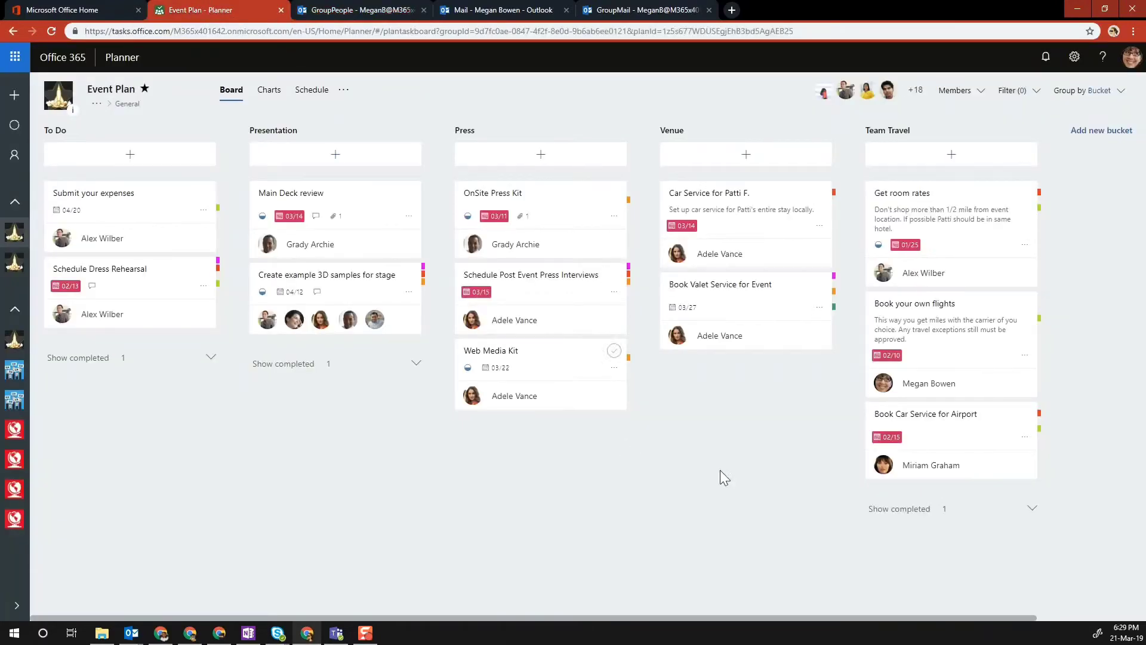
- Reload Planner and confirm the external guest now appears in Event Plan's member list
click(52, 32)
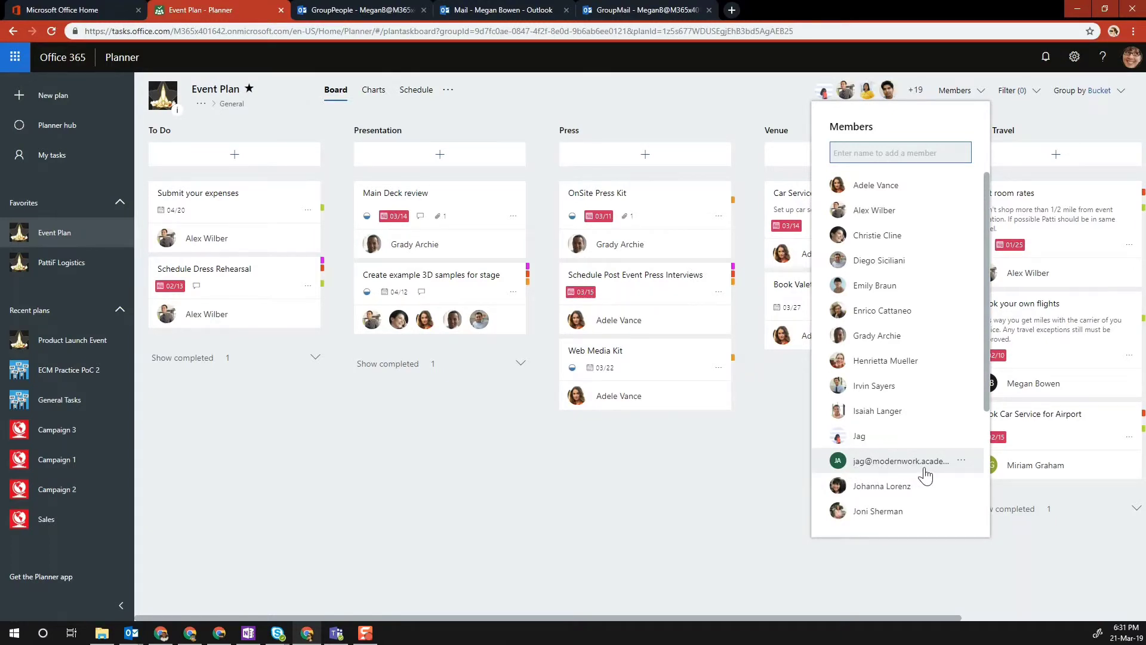
click(666, 489)
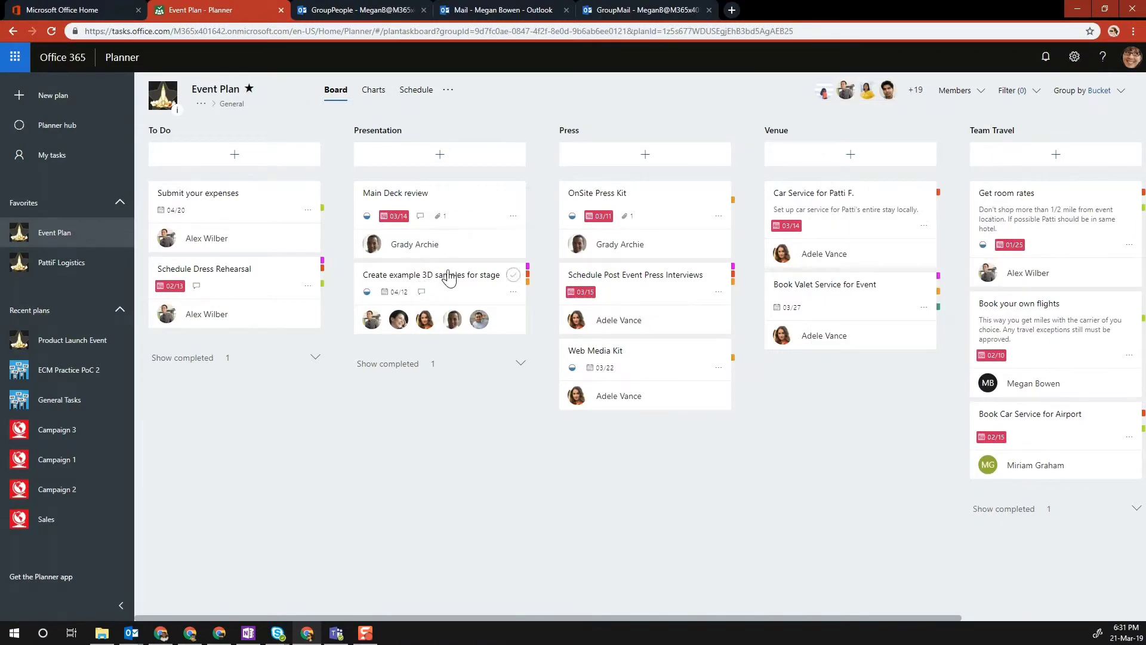
- Assign the external guest, found by searching 'jag', to the Create example 3D samples for stage task
click(508, 292)
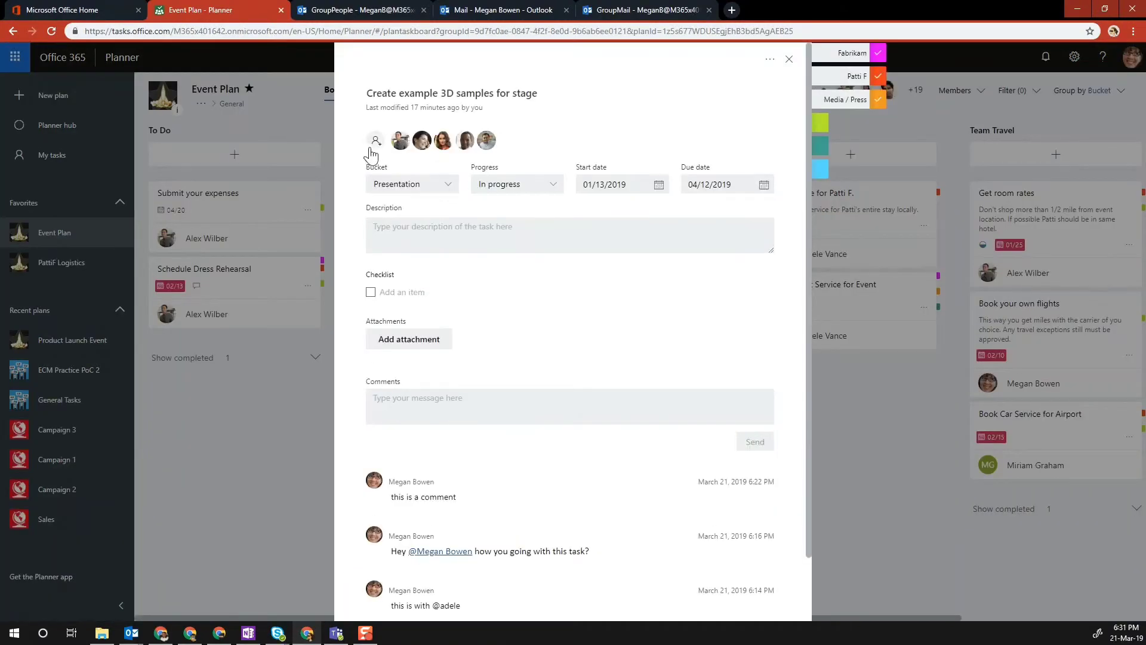
click(376, 142)
text(jag)
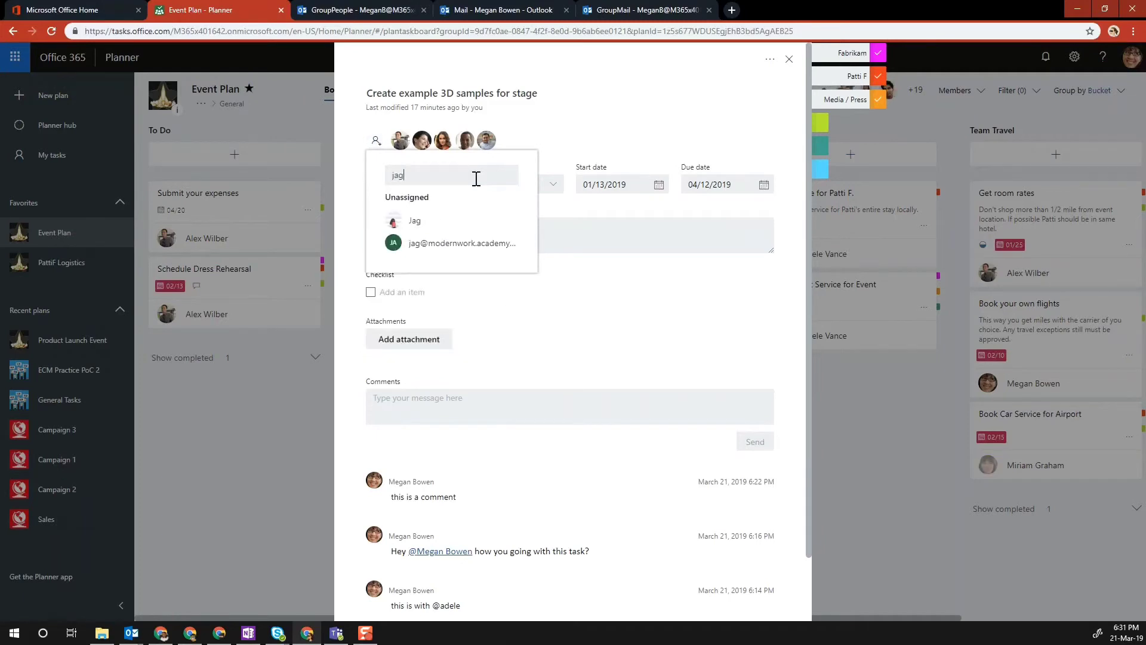
click(461, 243)
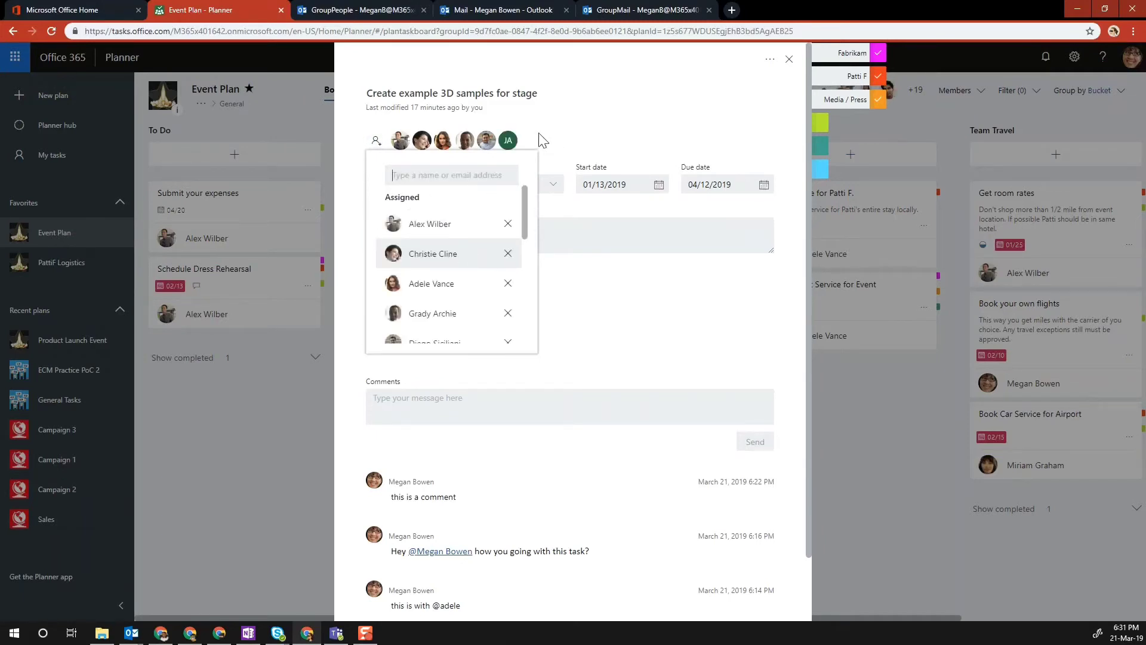
click(597, 138)
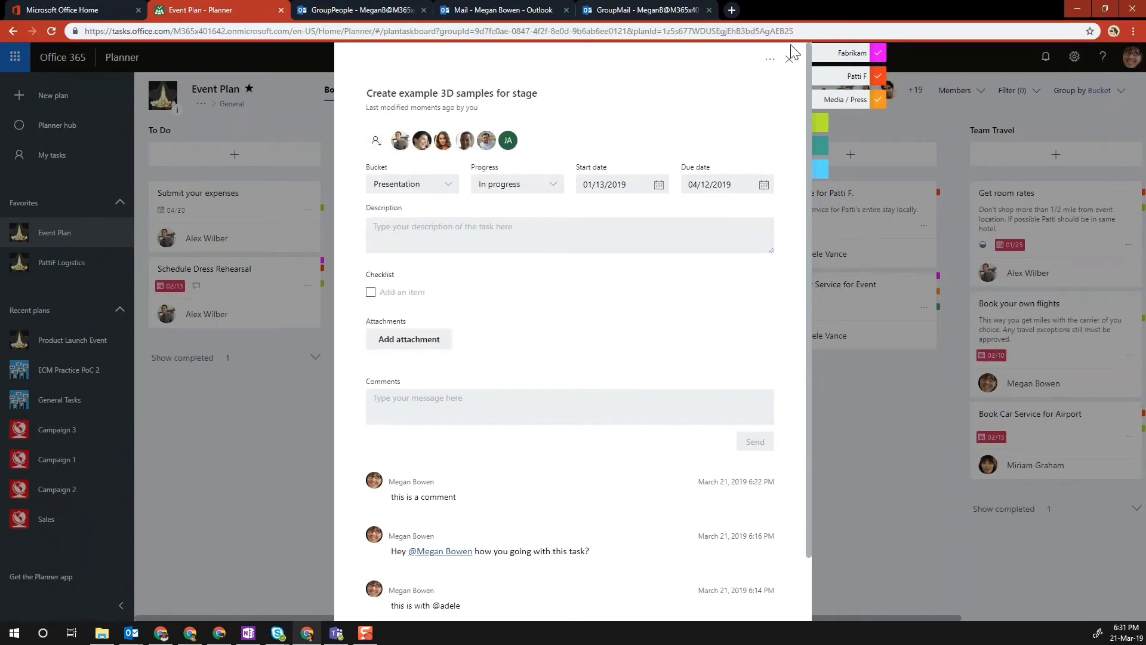